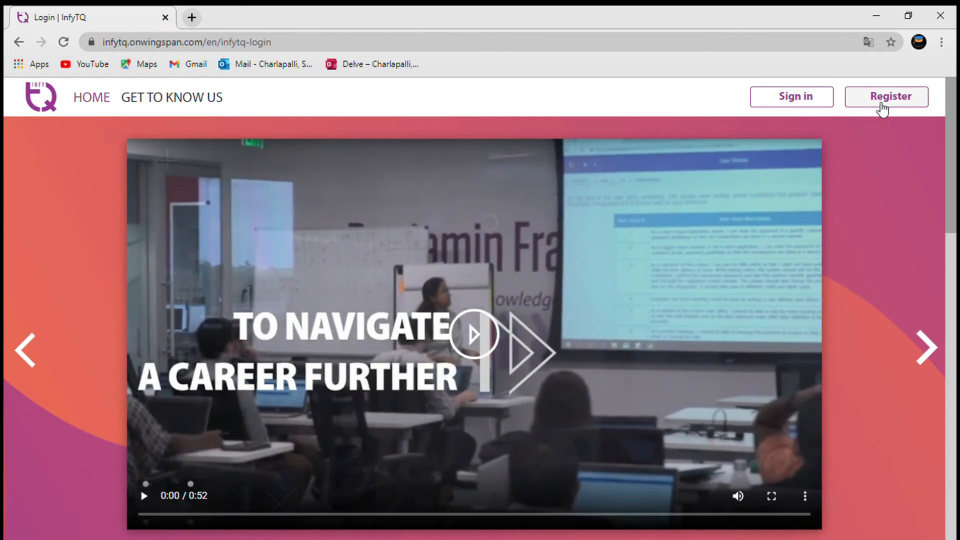
Step: Start registering for an InfyTQ account and follow the address verification link in the InfyTQ message in Gmail
left_click(881, 104)
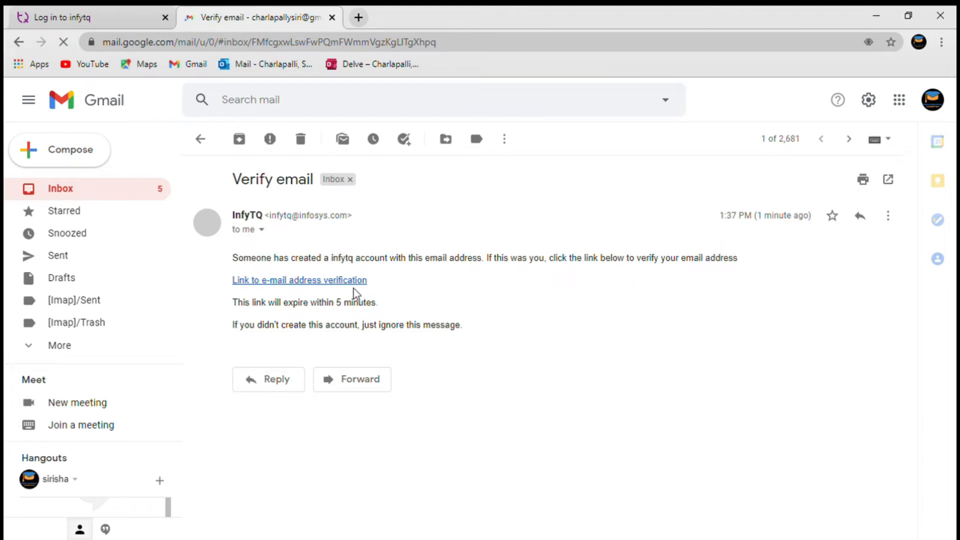
left_click(339, 281)
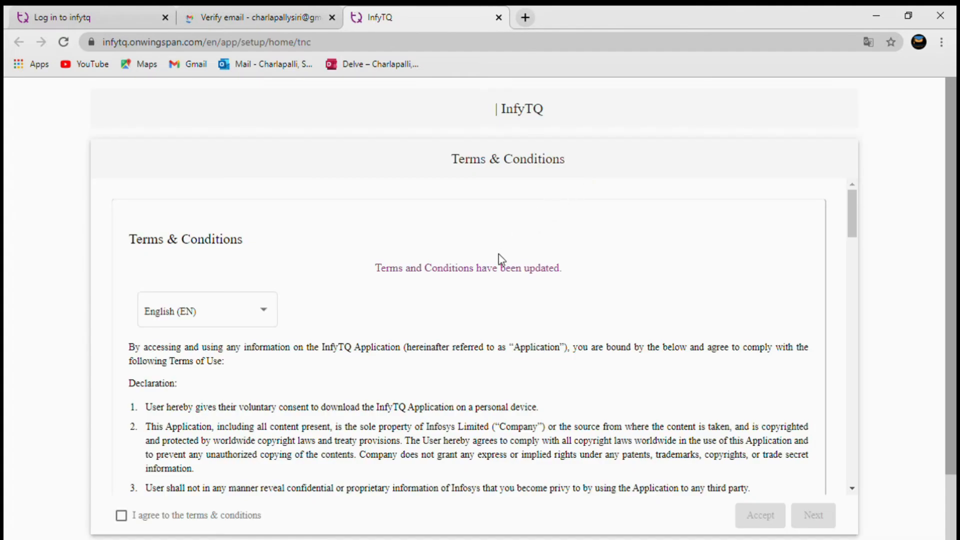
Step: Read through the InfyTQ terms and conditions to the end, agree to them and accept
scroll(500, 261, "down", 2)
scroll(500, 261, "up", 2)
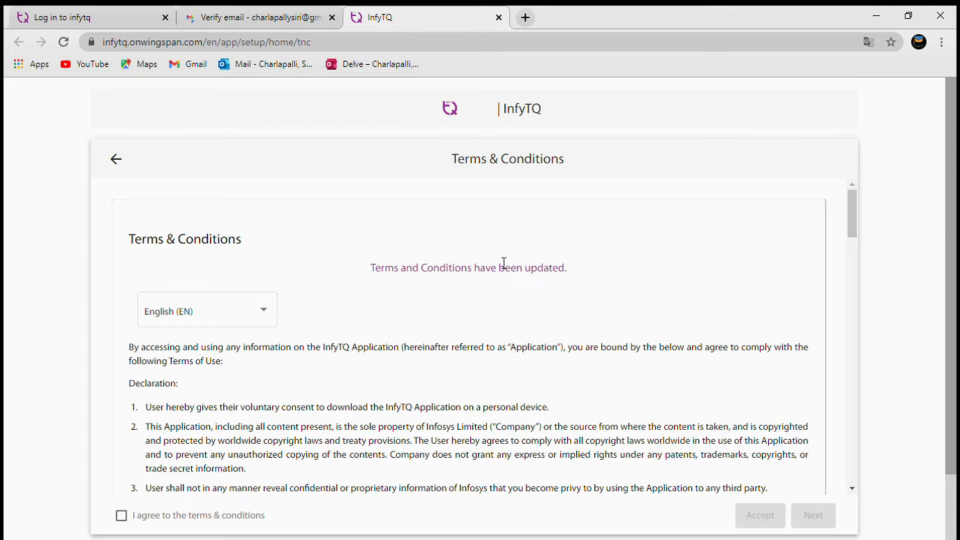
scroll(497, 263, "down", 15)
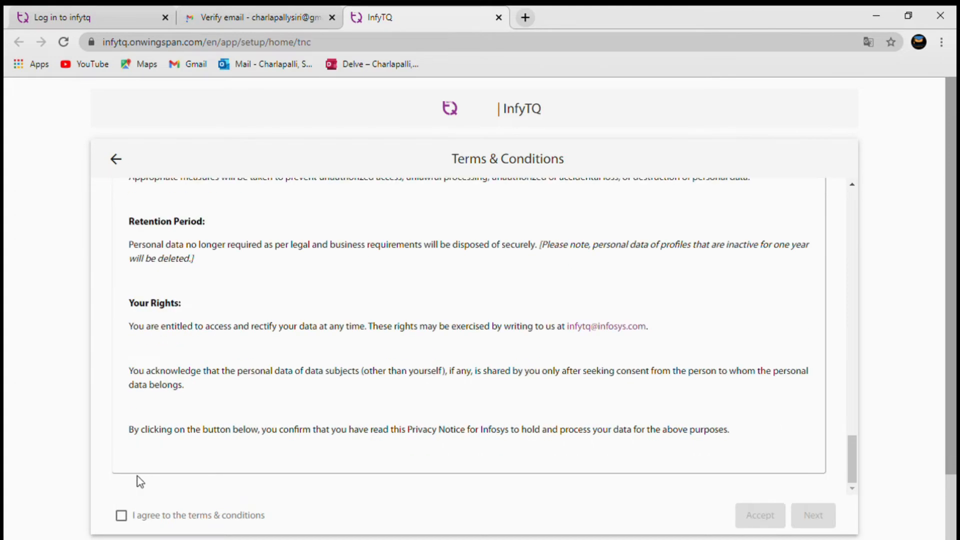
left_click(125, 514)
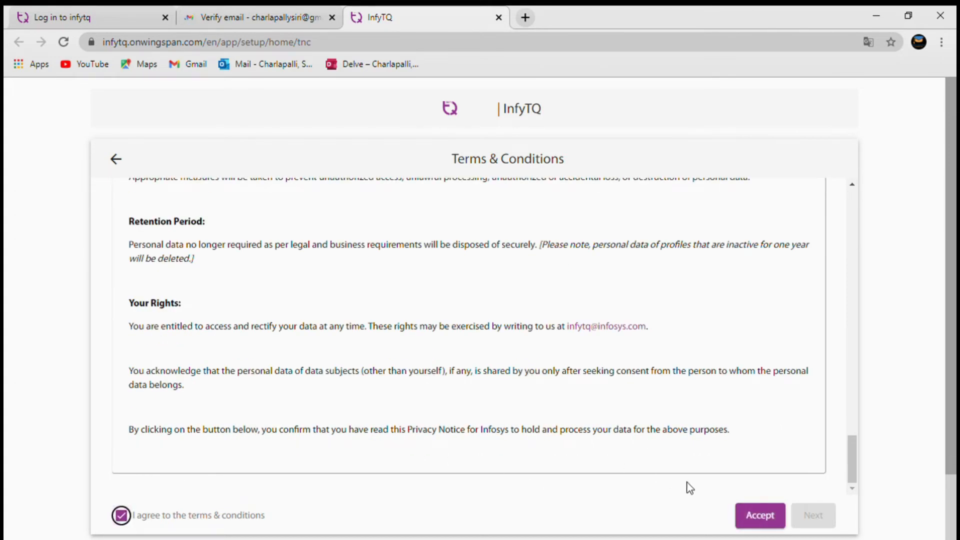
left_click(773, 517)
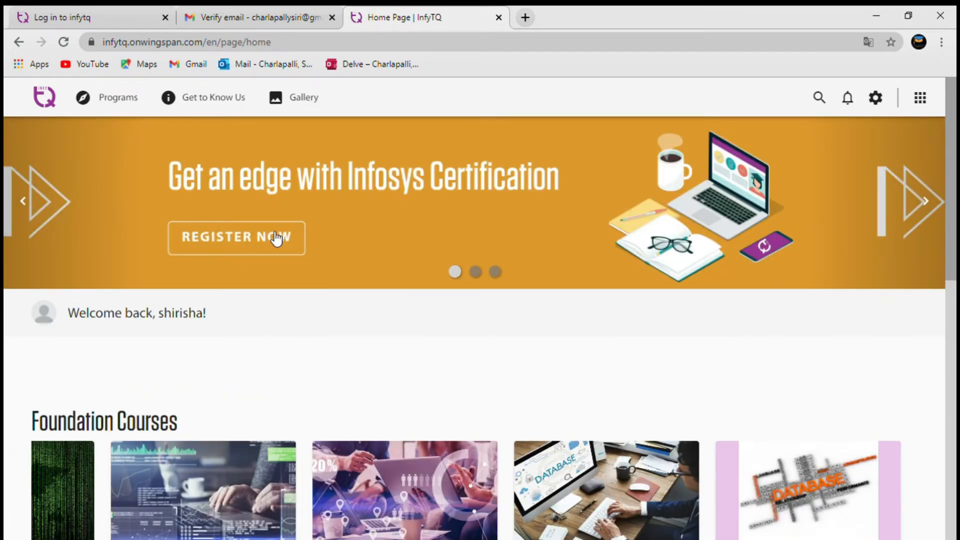
Step: Open the Infosys Certification page from the home banner and start the certification registration below the examination steps
left_click(276, 238)
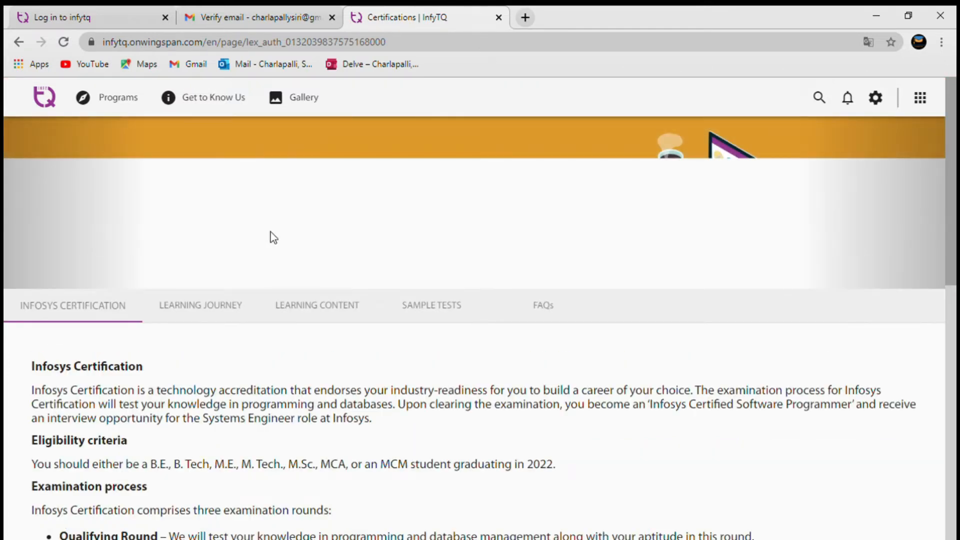
scroll(276, 376, "down", 2)
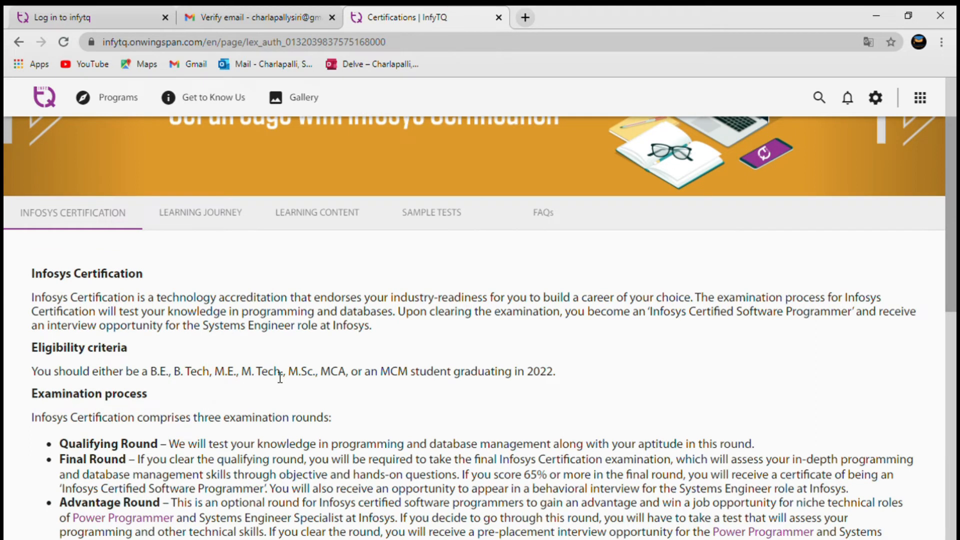
scroll(280, 377, "down", 1)
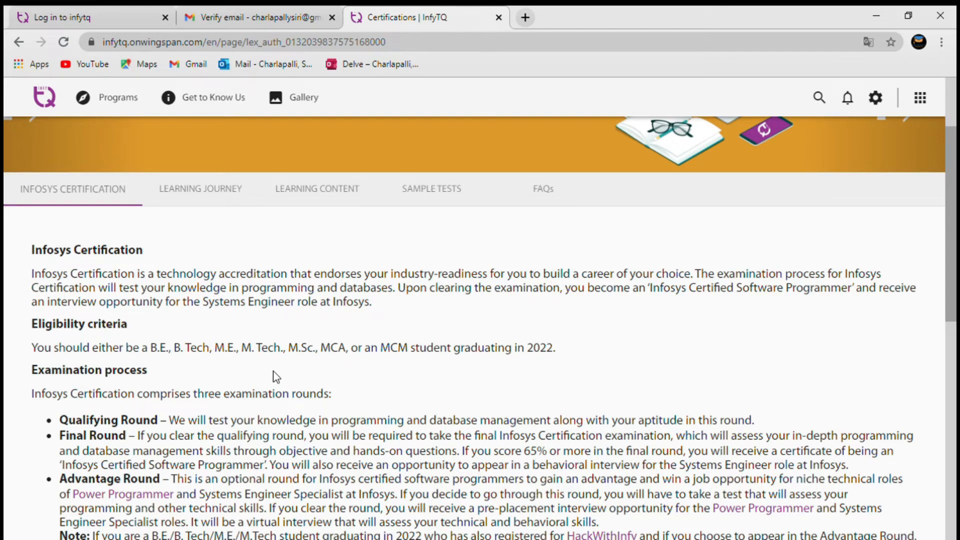
scroll(276, 377, "down", 3)
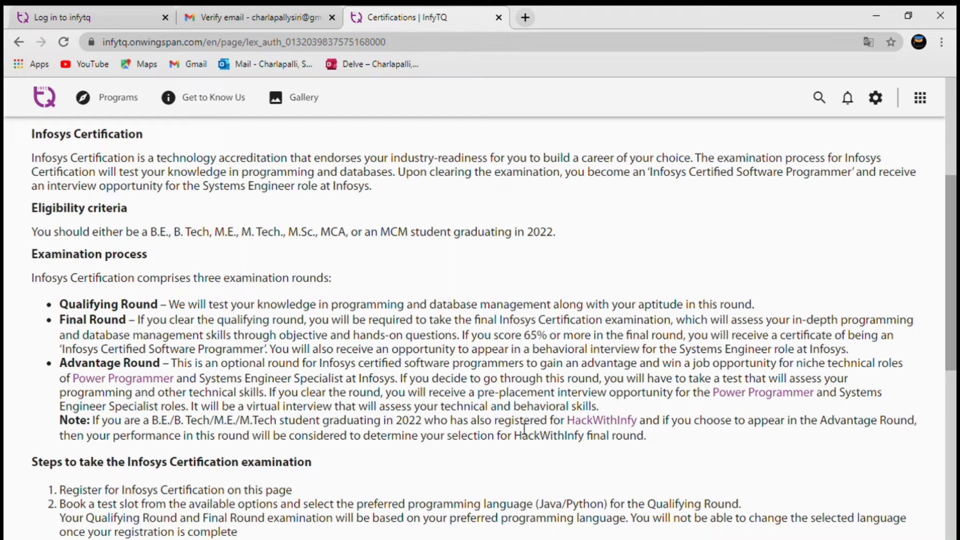
scroll(634, 272, "down", 5)
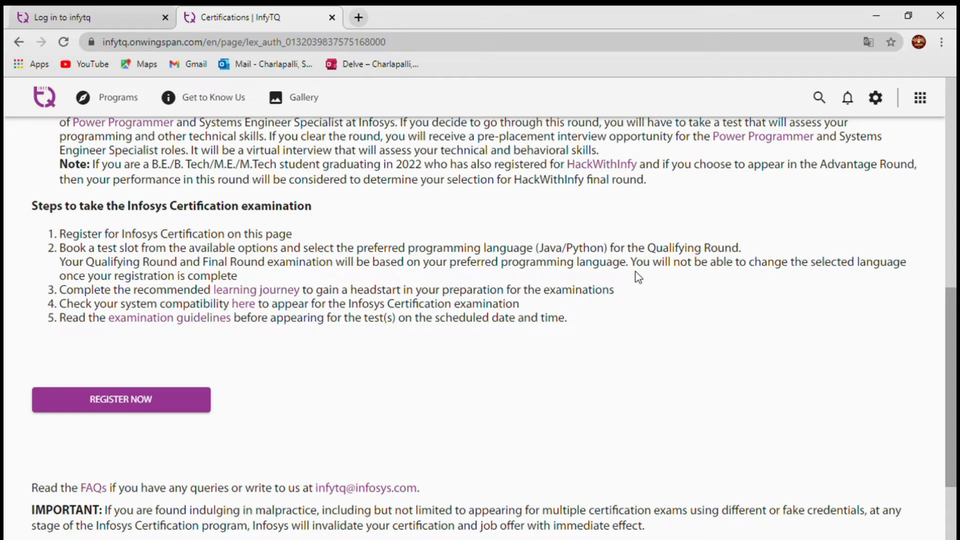
left_click(144, 403)
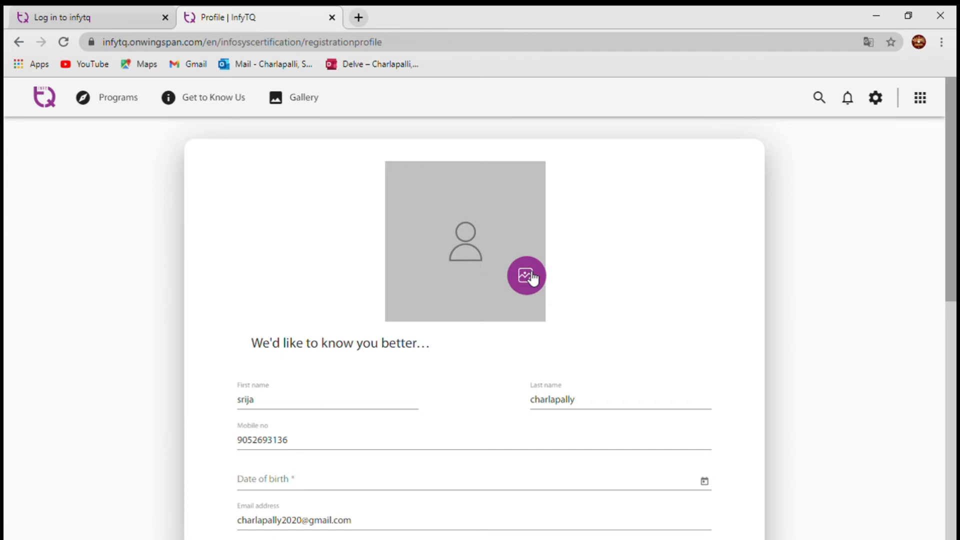
Step: Fill in the date of birth on the registration profile and choose Graduation/Bachelor/Equivalent as the highest qualification type
scroll(374, 371, "down", 2)
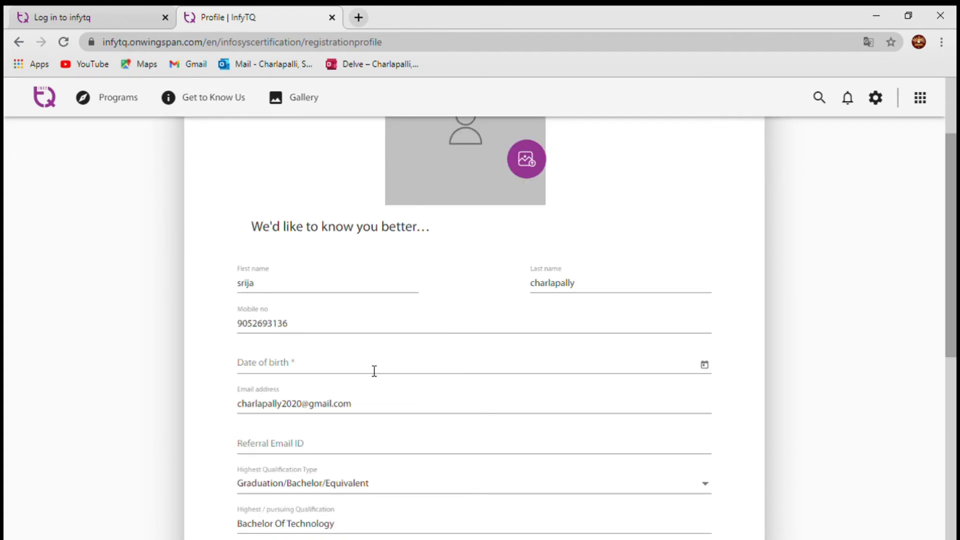
scroll(374, 370, "down", 6)
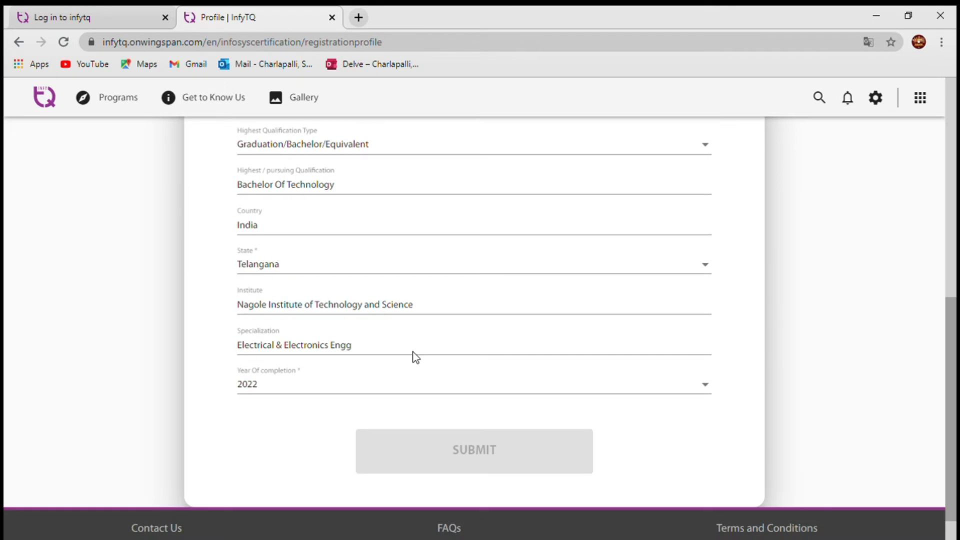
scroll(413, 352, "up", 2)
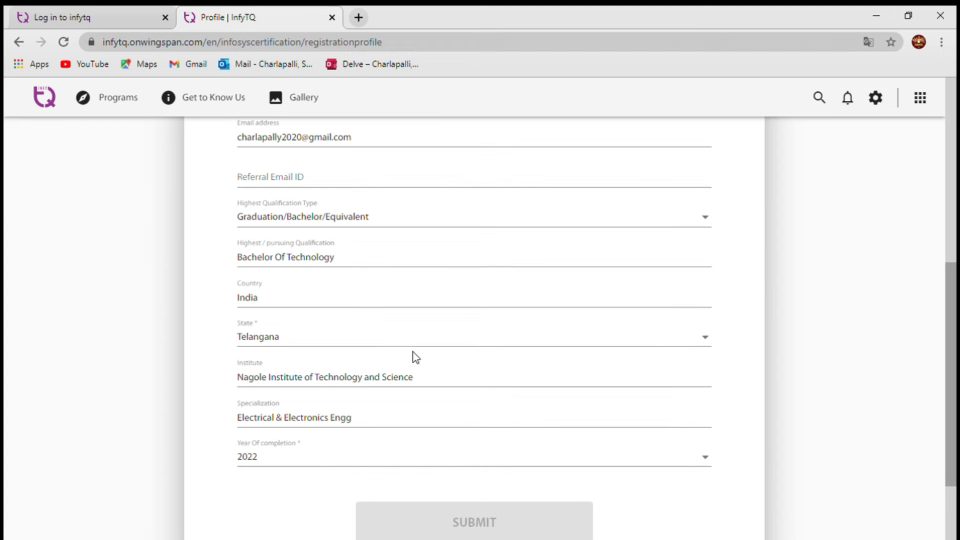
scroll(413, 352, "up", 2)
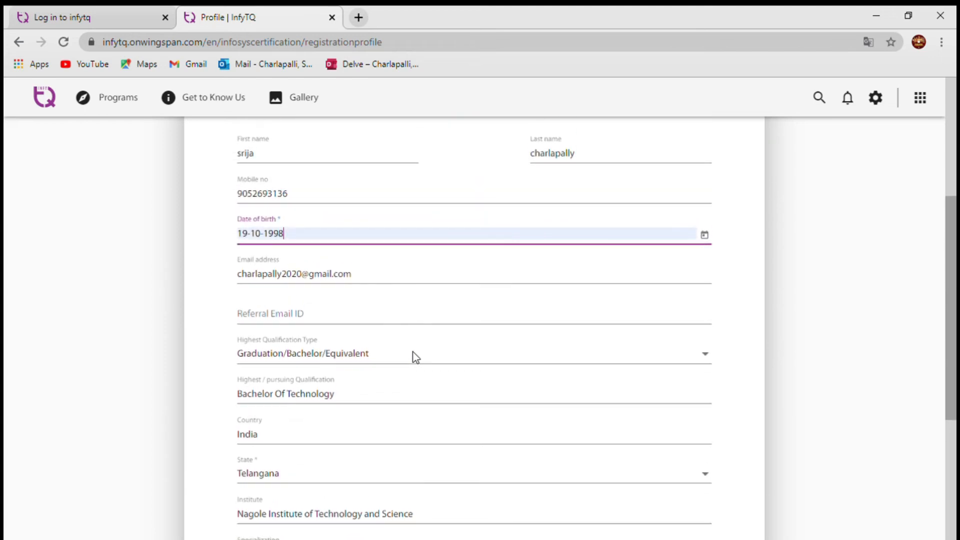
left_click(412, 357)
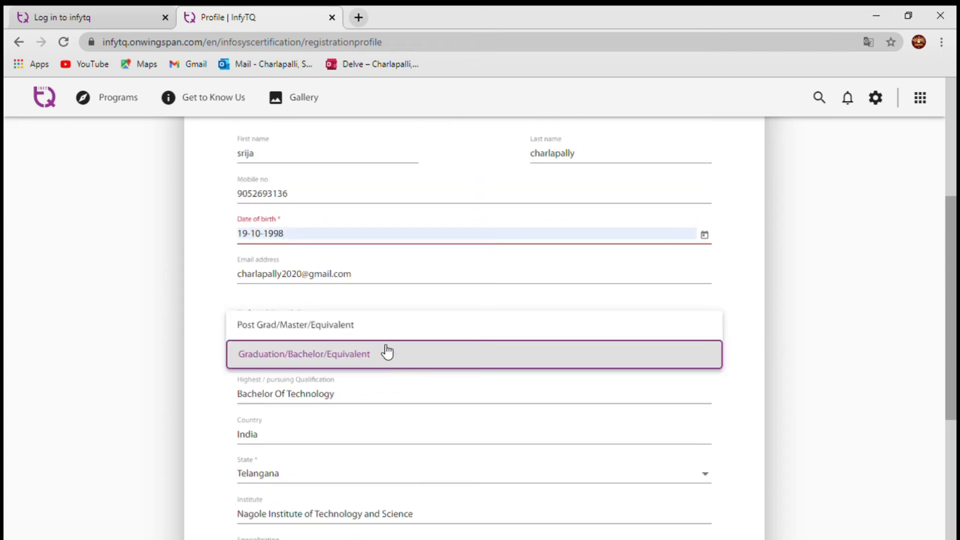
left_click(389, 359)
Step: Check the personal and education details on the profile form, submit the certification registration and confirm it
scroll(535, 388, "down", 4)
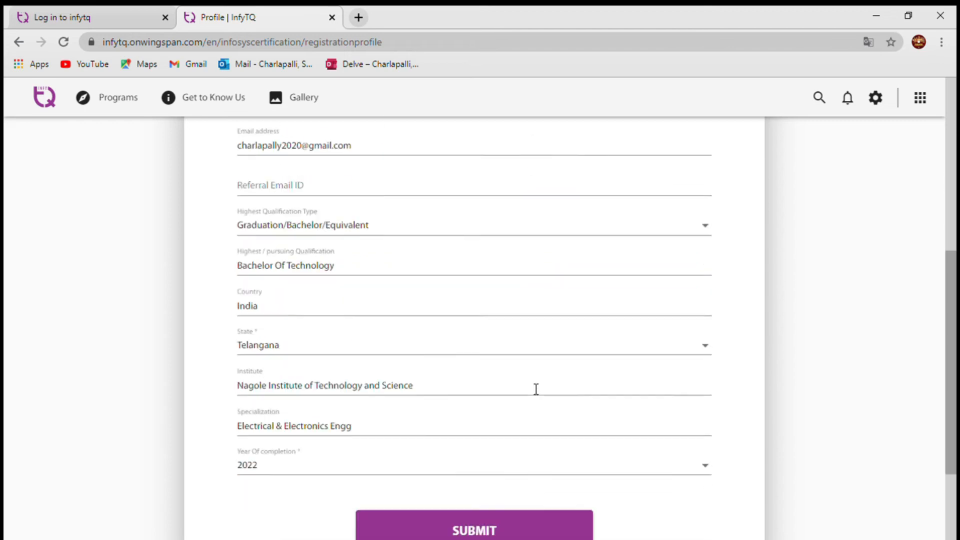
scroll(535, 389, "up", 2)
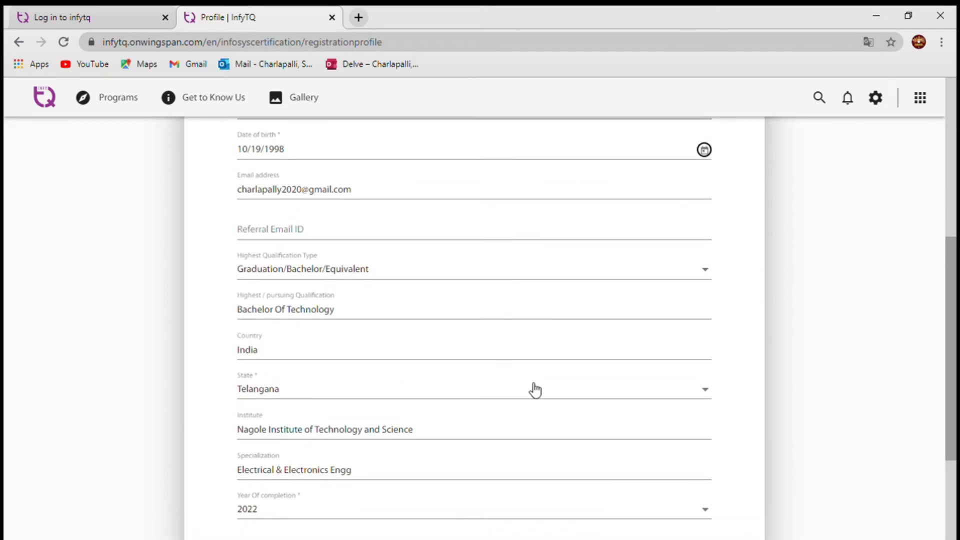
scroll(535, 390, "down", 3)
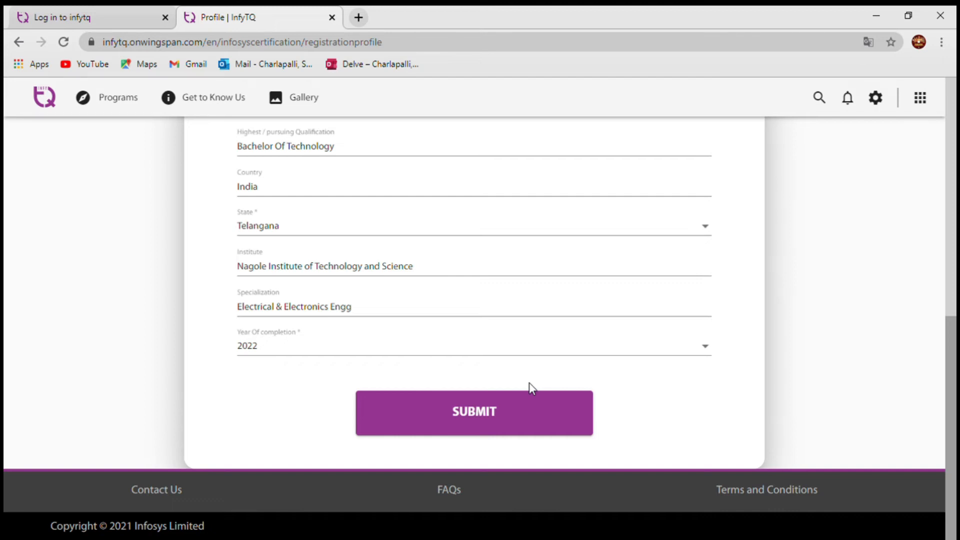
scroll(534, 389, "up", 2)
scroll(535, 390, "down", 1)
scroll(535, 390, "up", 2)
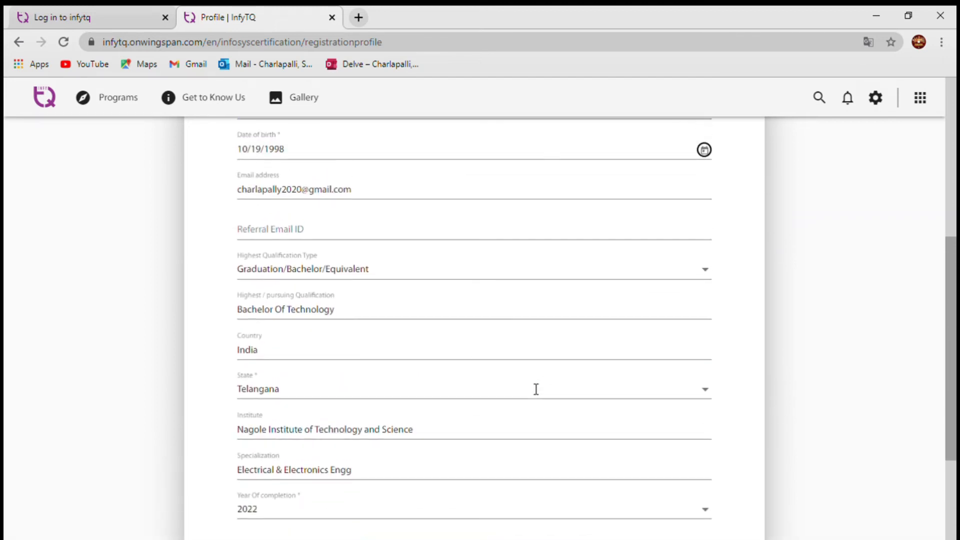
scroll(535, 390, "down", 3)
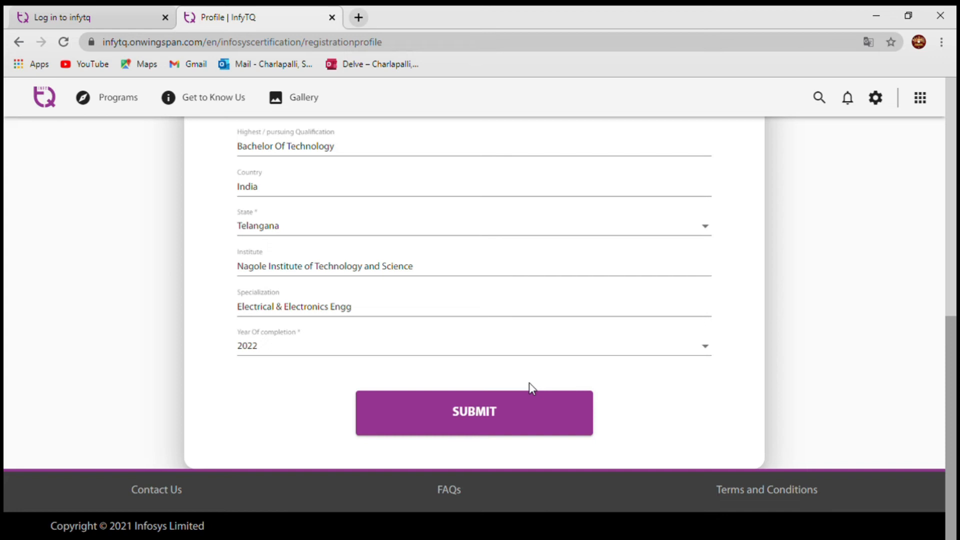
left_click(491, 423)
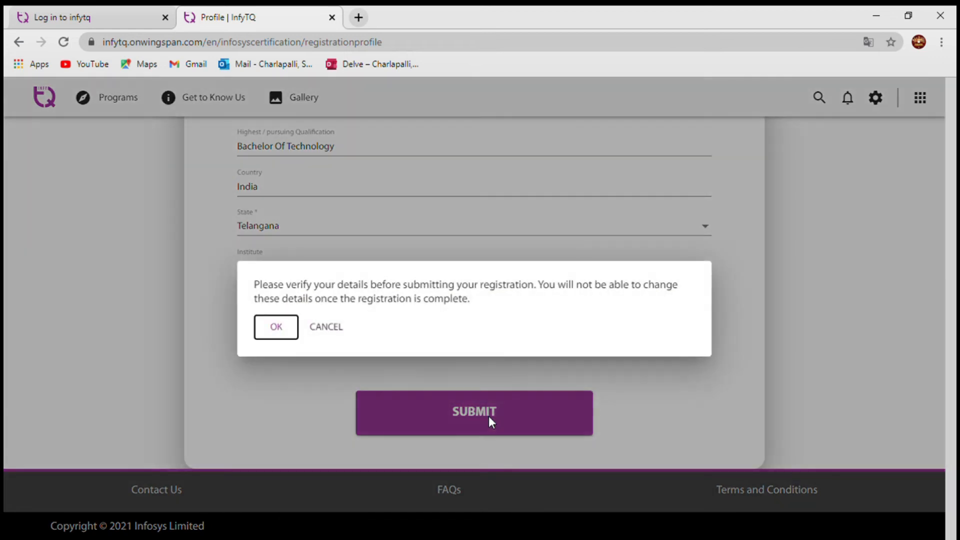
left_click(281, 325)
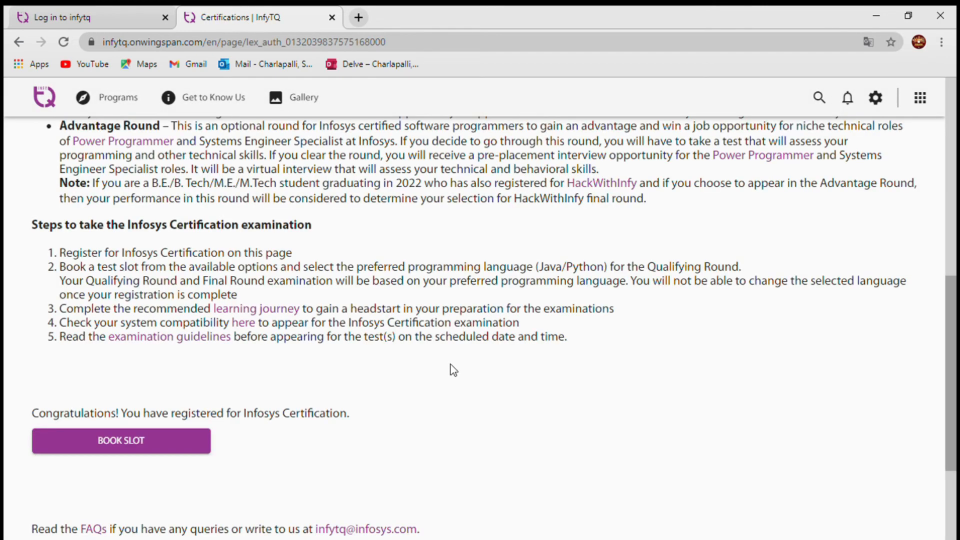
Step: Book the Qualifying Round slot with Java as the language, April 2, 2021 as the date and 9:00 AM as the time
left_click(129, 443)
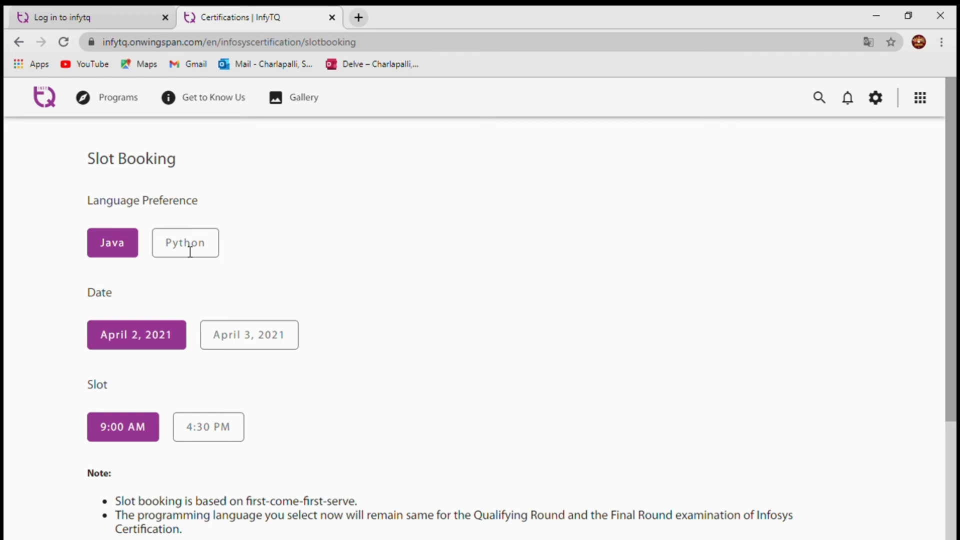
scroll(190, 251, "down", 2)
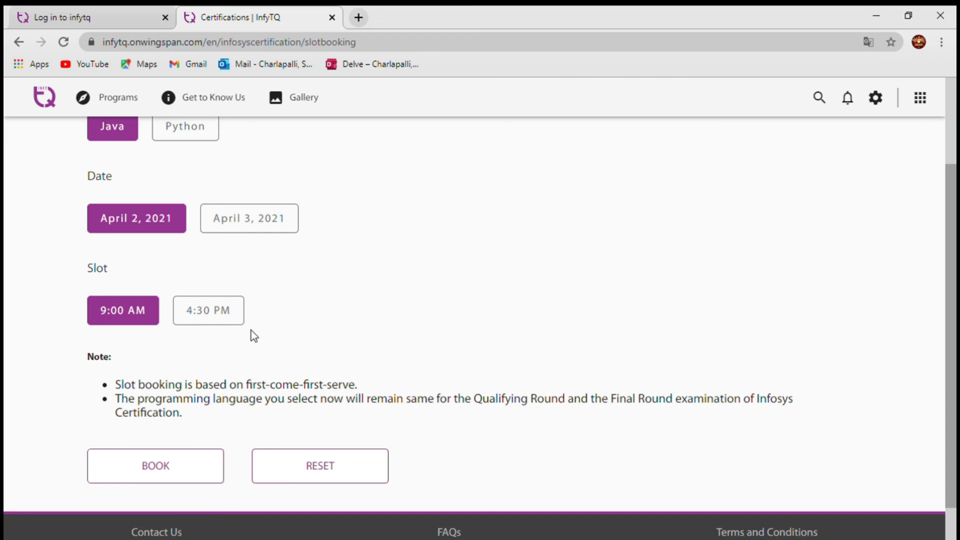
left_click(191, 480)
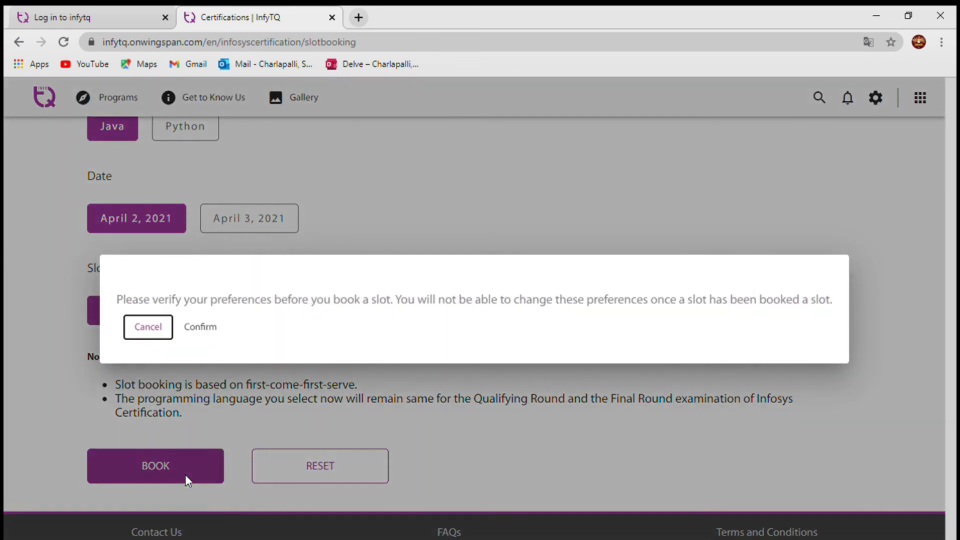
left_click(216, 328)
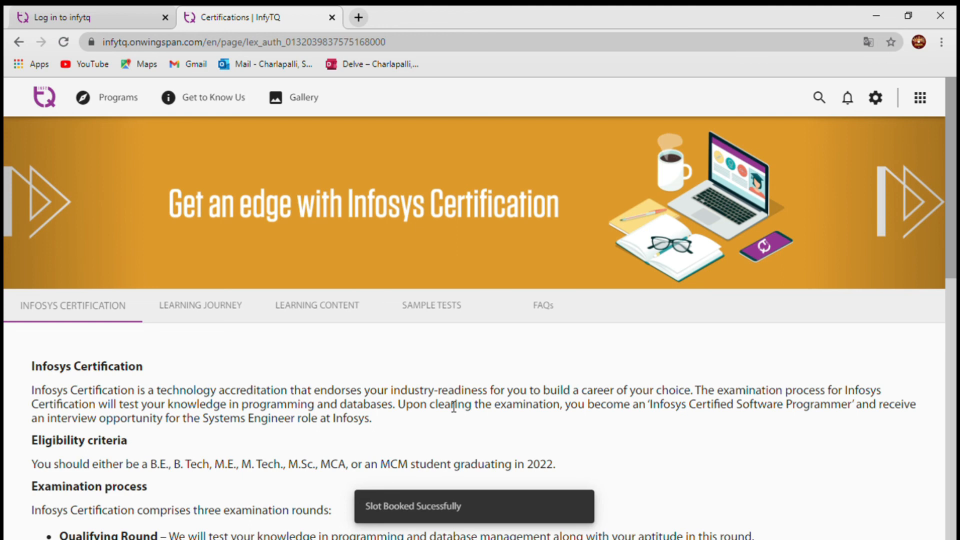
Step: Check the exam schedule on the Infosys Certification page and look over the available sample tests
scroll(453, 406, "down", 10)
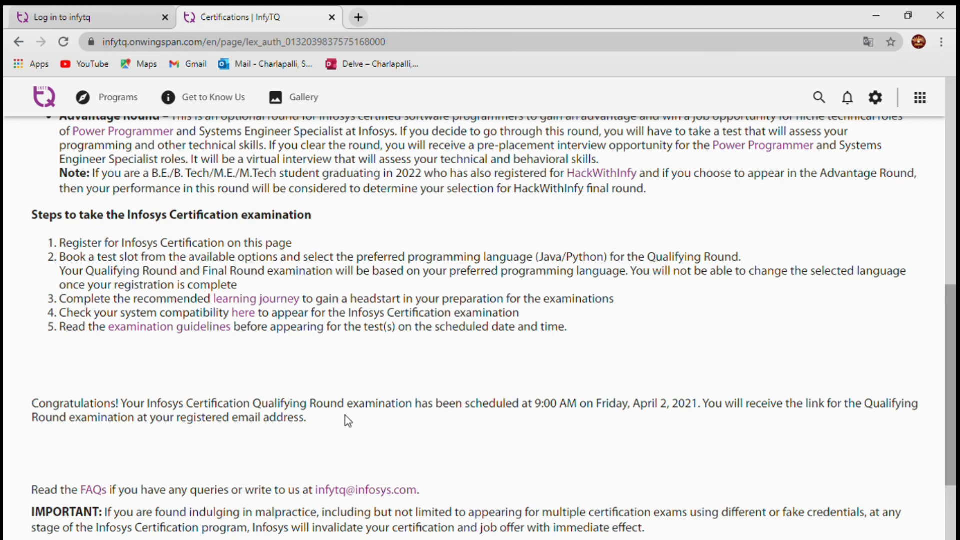
scroll(345, 419, "down", 2)
scroll(345, 419, "up", 4)
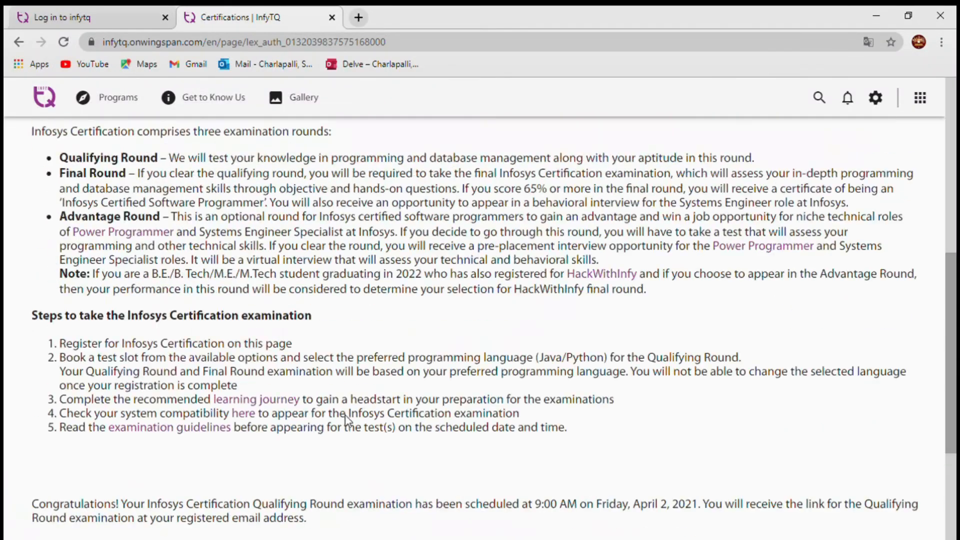
scroll(345, 417, "up", 8)
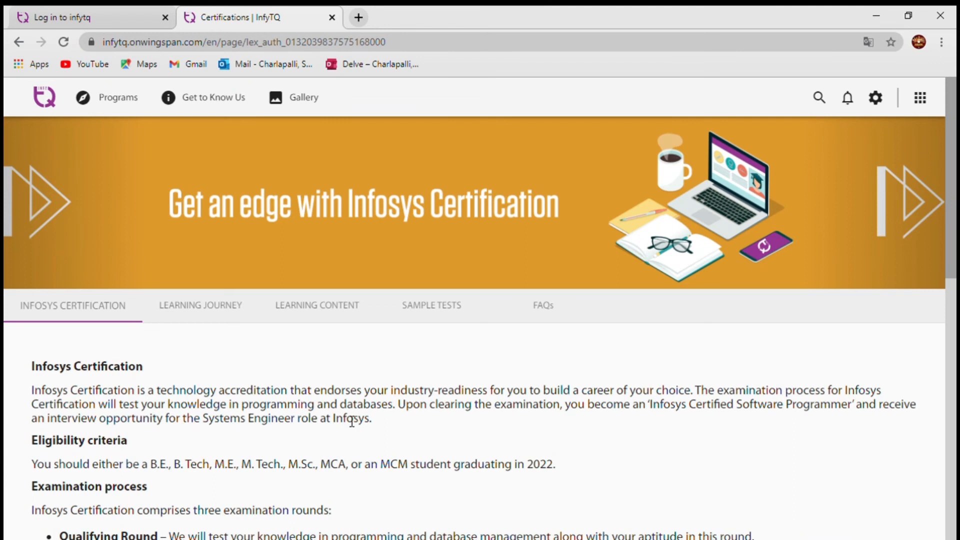
left_click(478, 300)
scroll(480, 293, "down", 3)
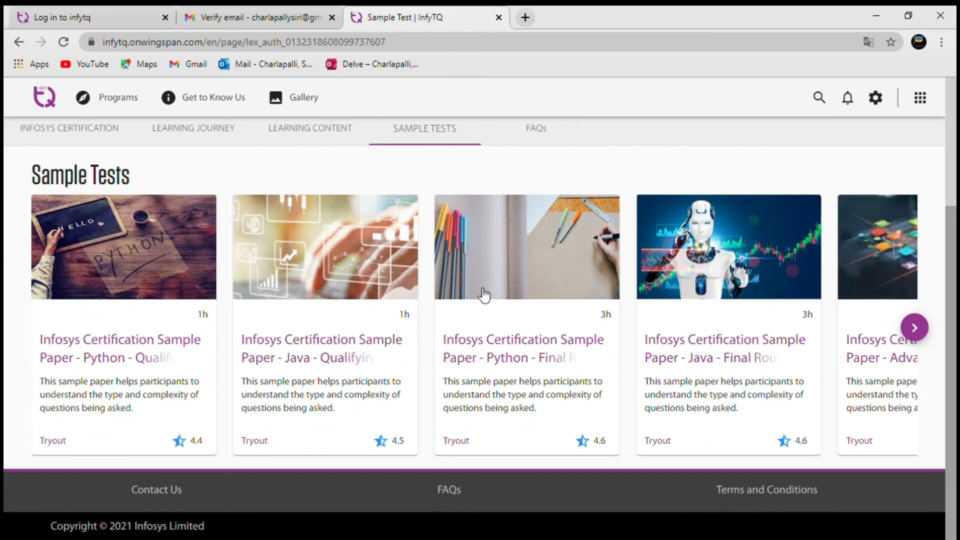
scroll(483, 295, "up", 3)
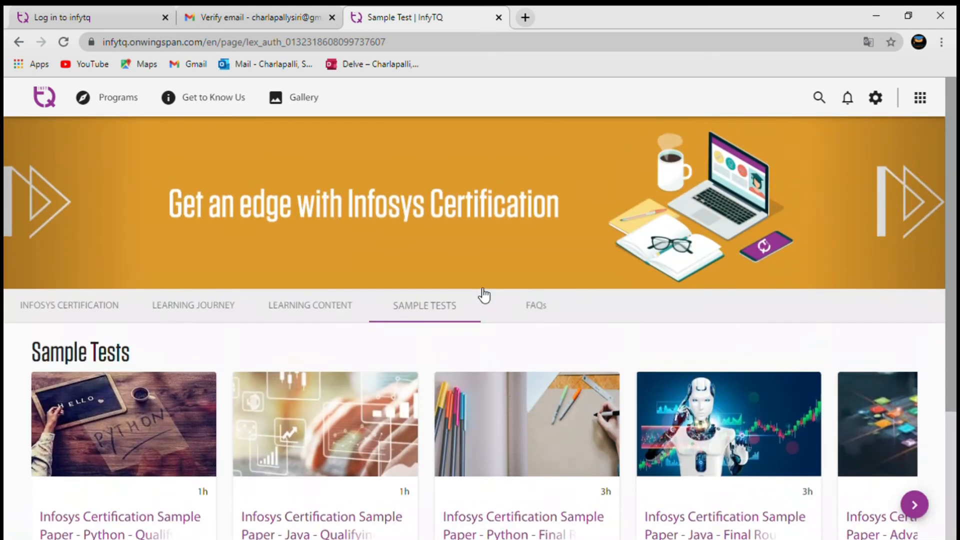
Step: Open the certification FAQs and expand the general question on how Infosys Certification benefits students apart from a job
left_click(526, 306)
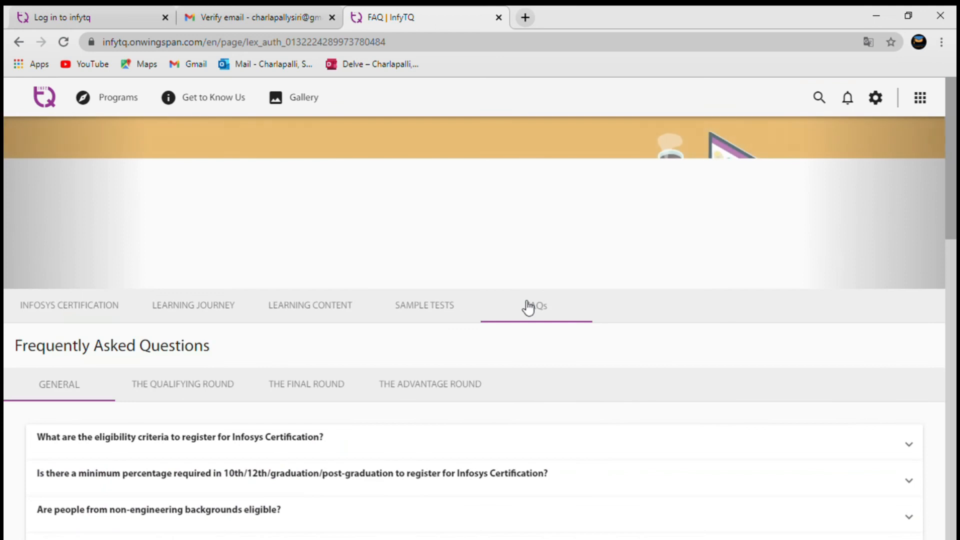
scroll(523, 301, "down", 3)
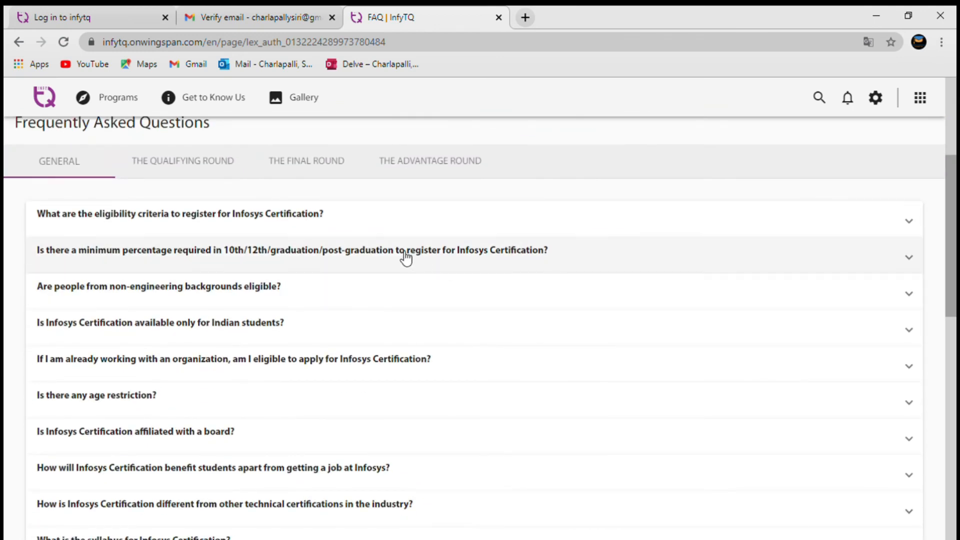
scroll(394, 220, "down", 3)
left_click(407, 268)
left_click(423, 363)
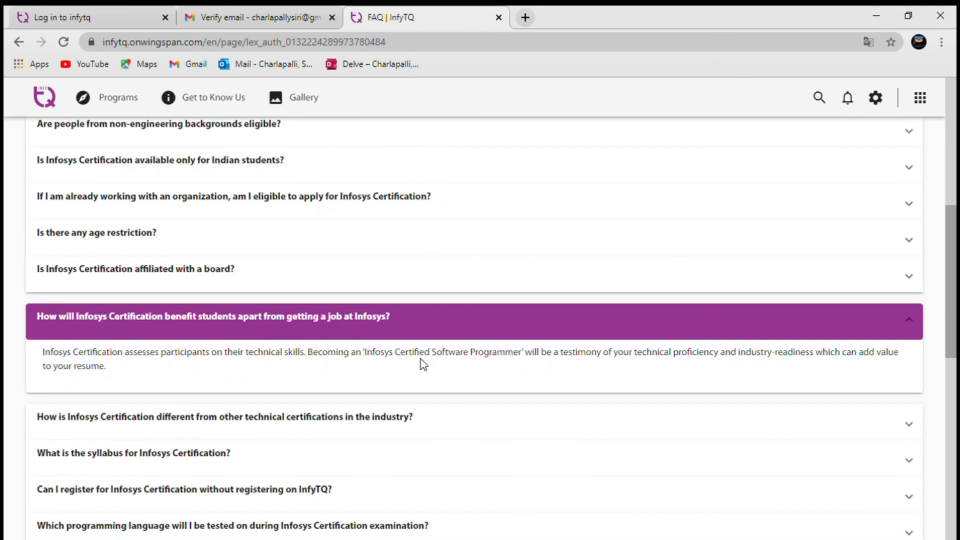